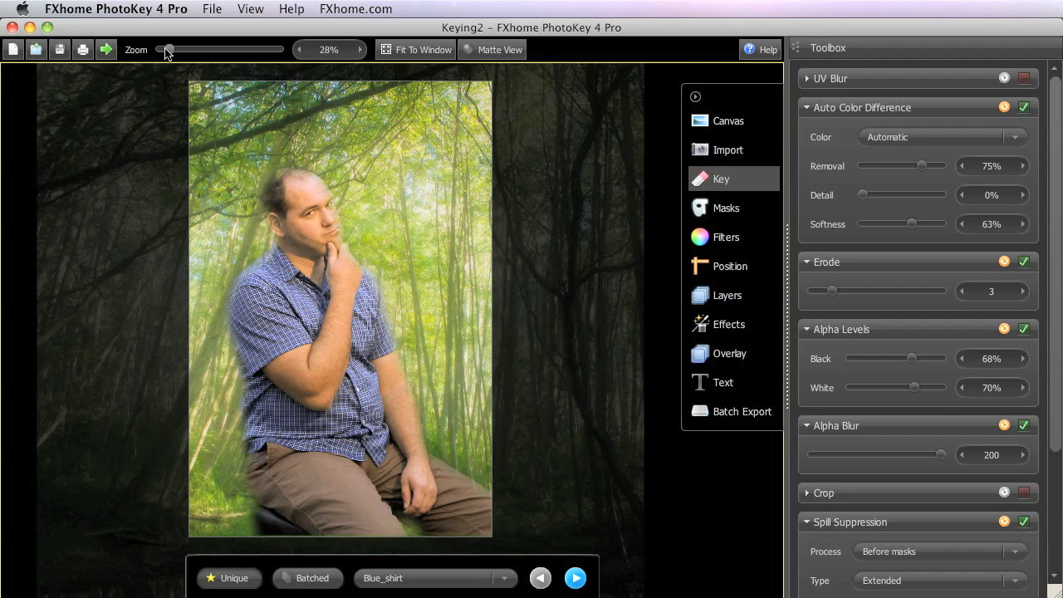
Step: Try an Alpha Blur of 0 on the Blue_shirt photo in the enlarged matte view, restore it to 200, and leave the matte view
drag(171, 49, 194, 51)
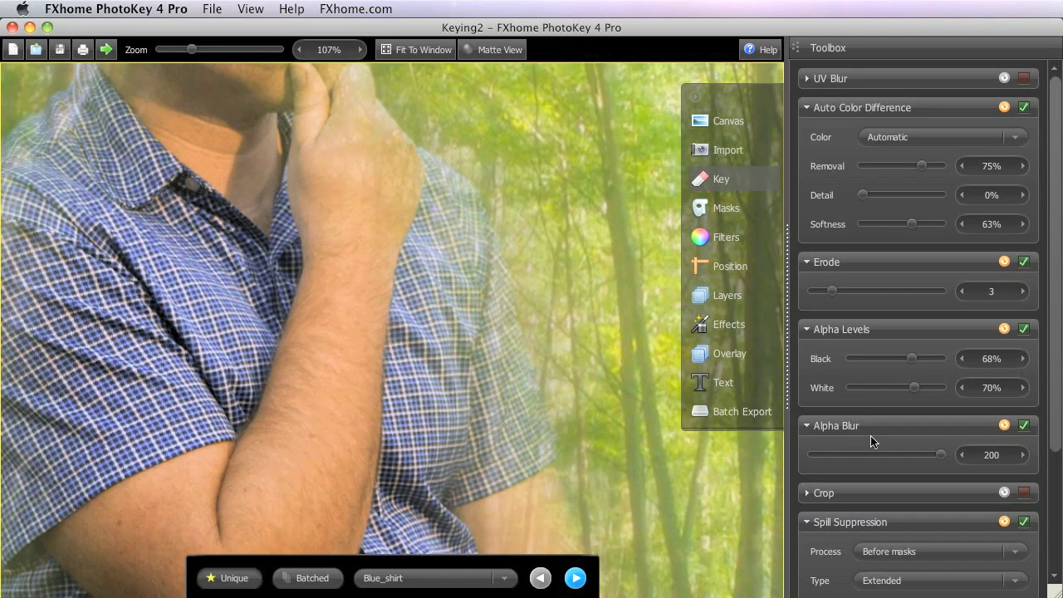
click(497, 51)
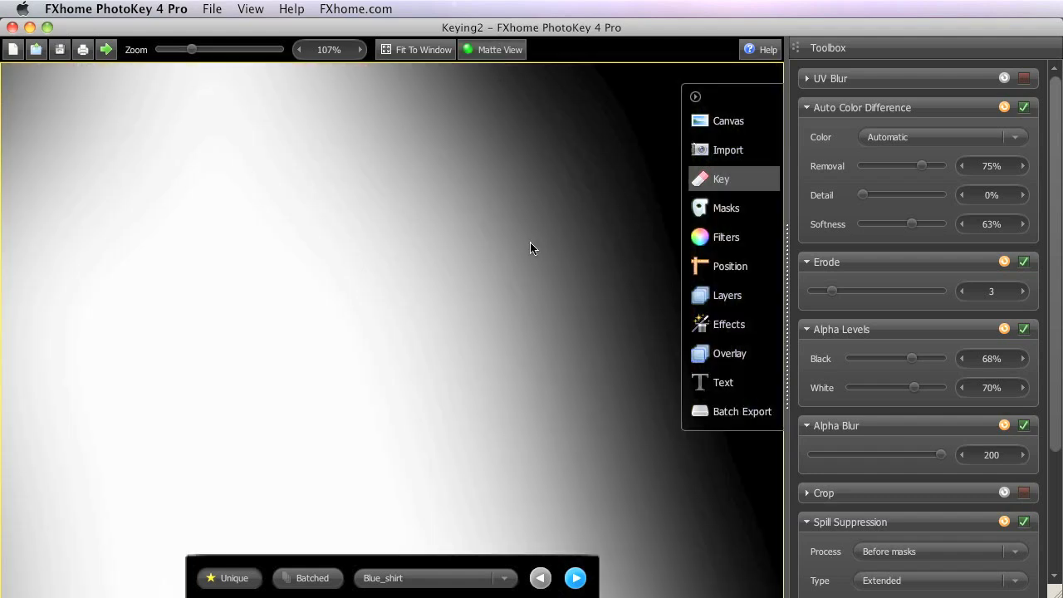
drag(940, 454, 811, 454)
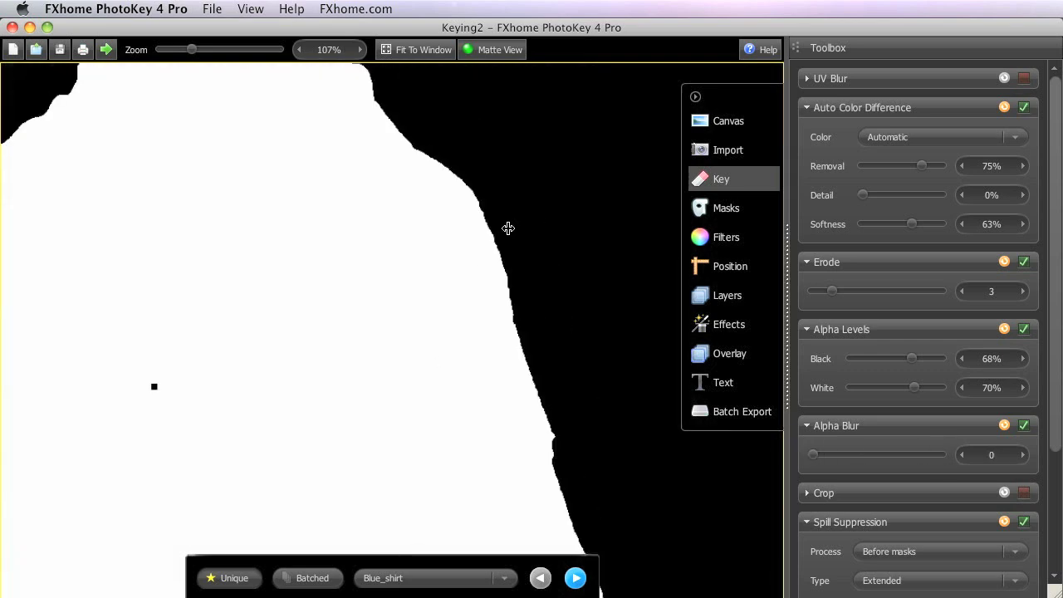
drag(814, 454, 1053, 459)
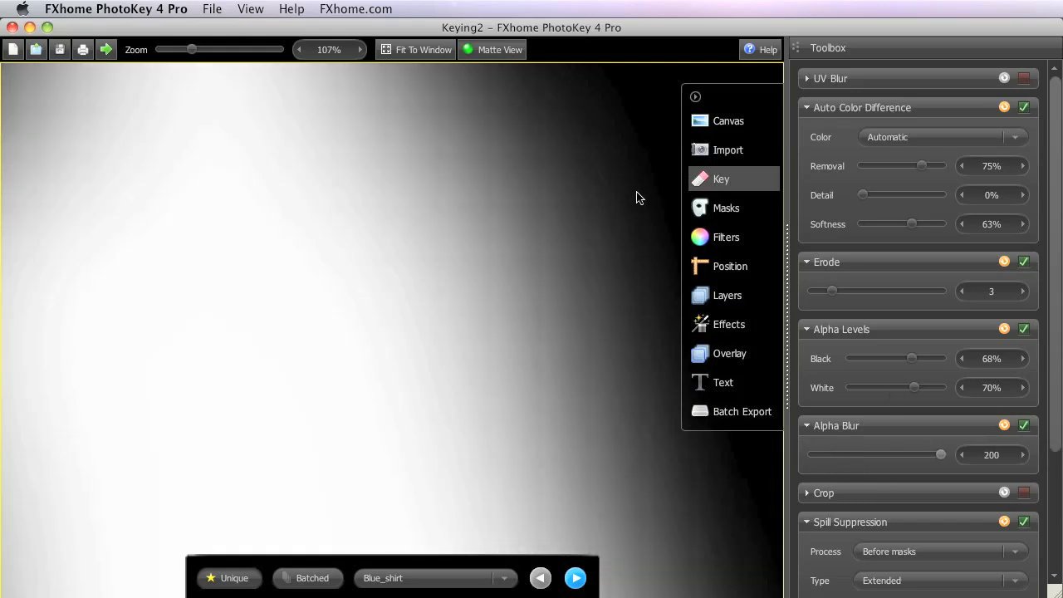
click(490, 50)
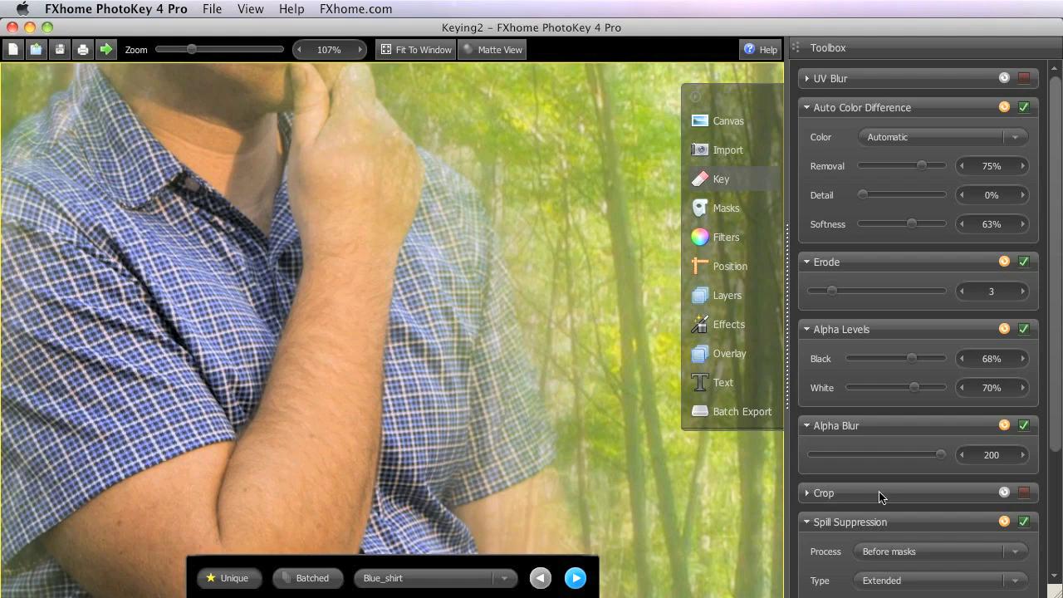
Step: Switch to the Untitled Capture 65432 photo and turn off its keying effects to view the unkeyed green screen, restoring them after the check
click(505, 578)
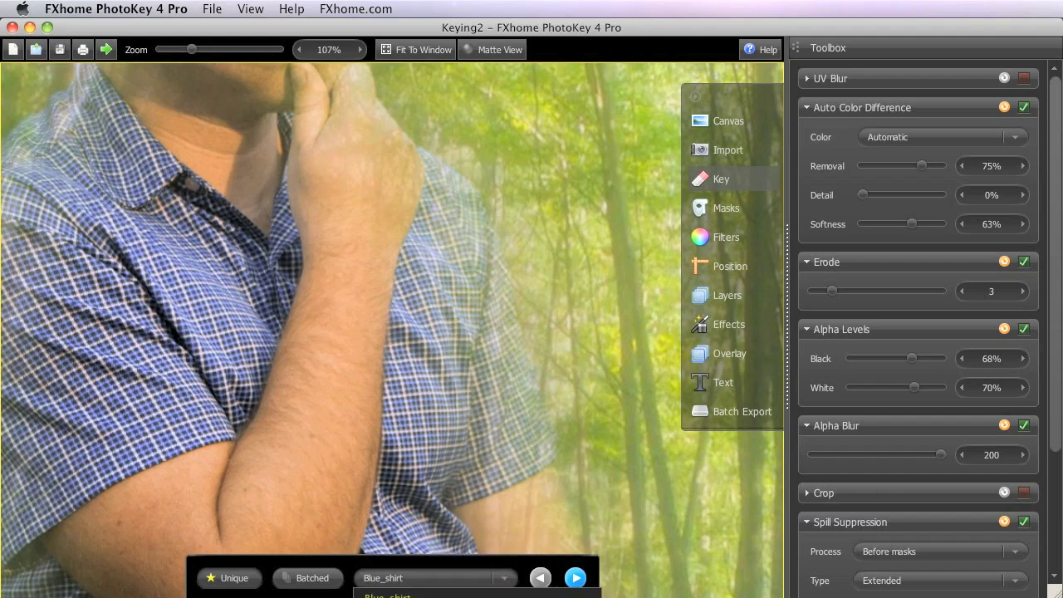
click(498, 572)
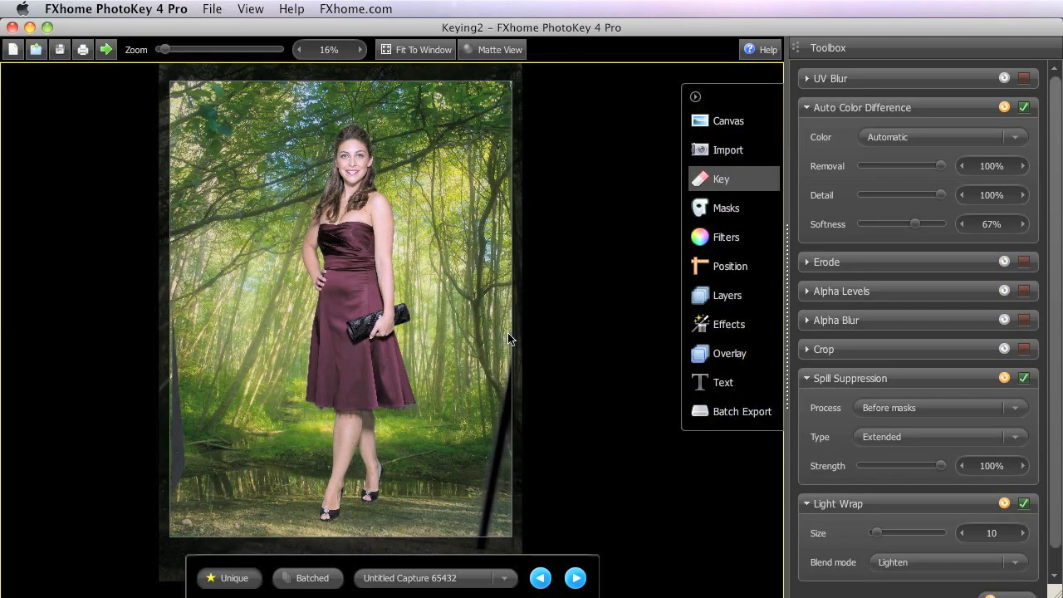
click(1024, 503)
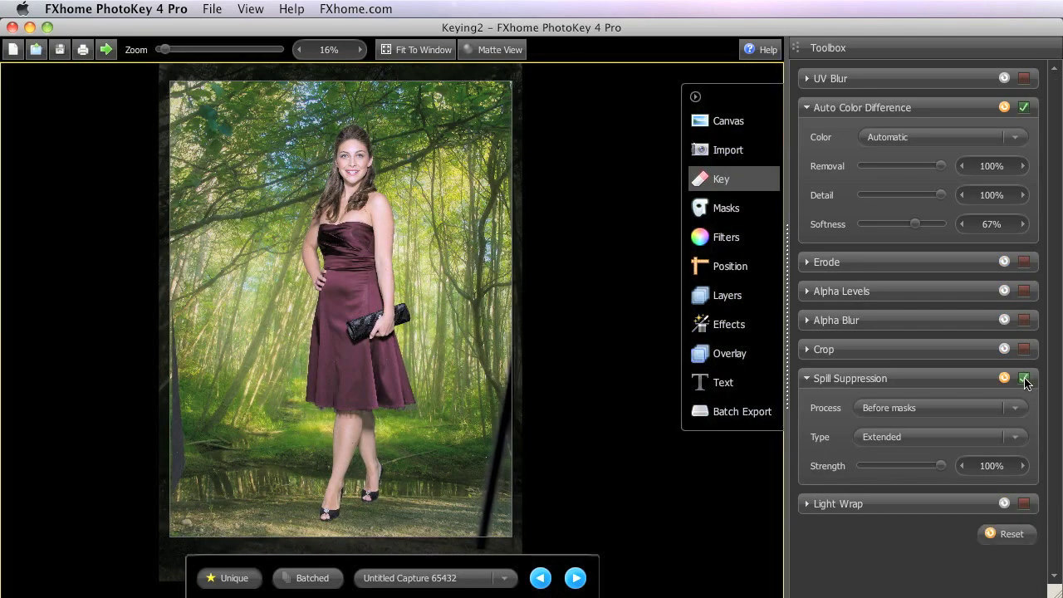
click(1025, 378)
click(1024, 106)
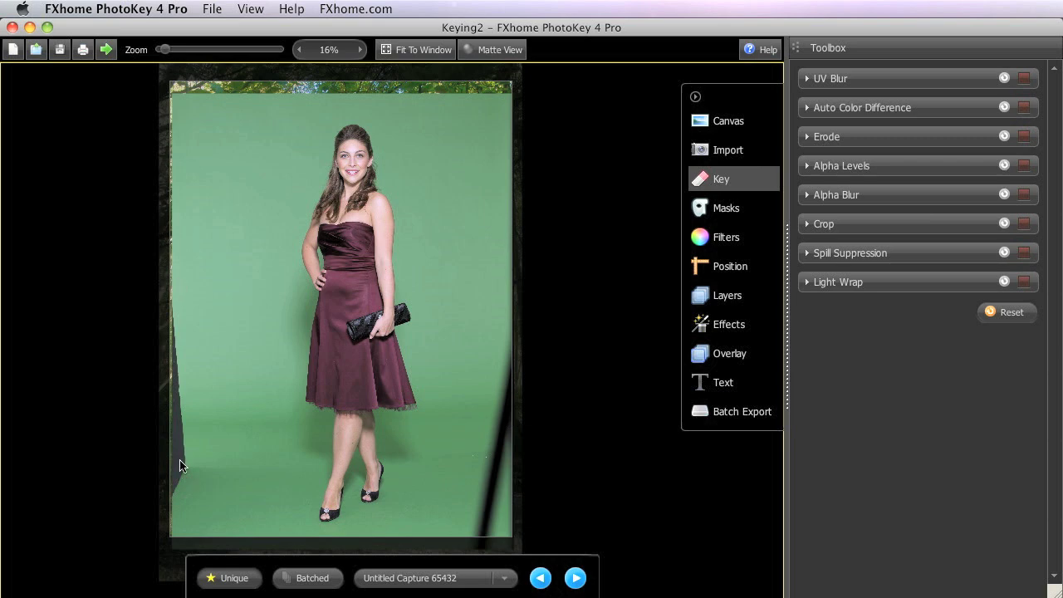
click(1010, 313)
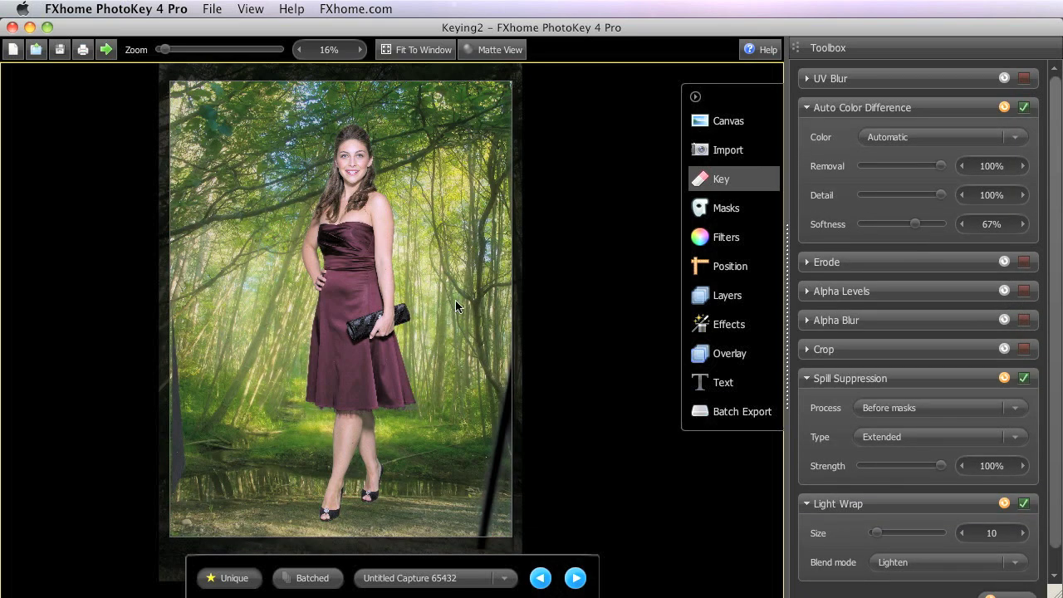
Step: Enable Crop and remove the unwanted side edges with Left 16.48% and Right 20.88%
click(910, 350)
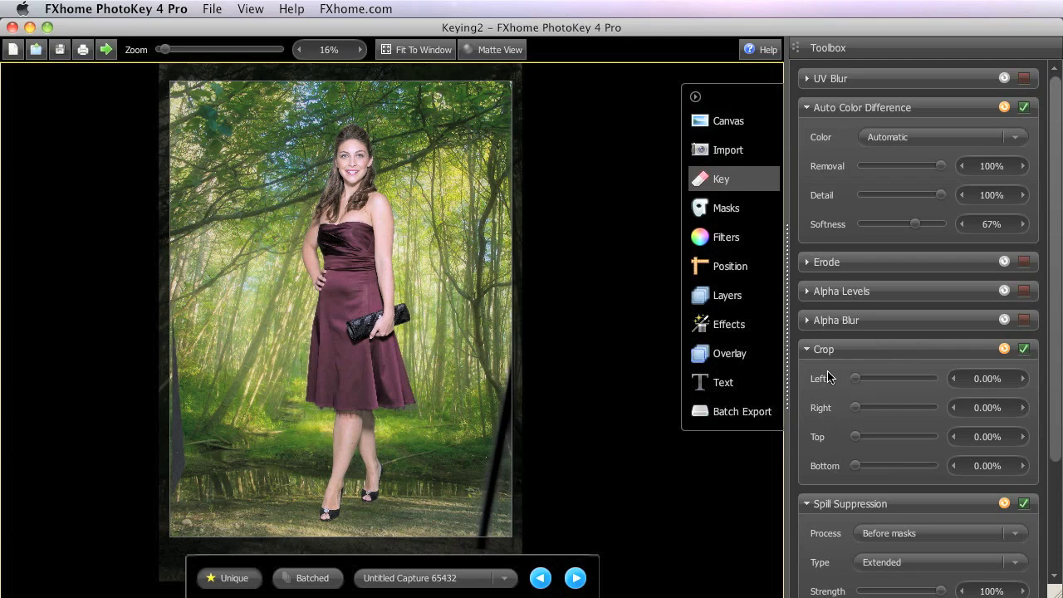
click(854, 379)
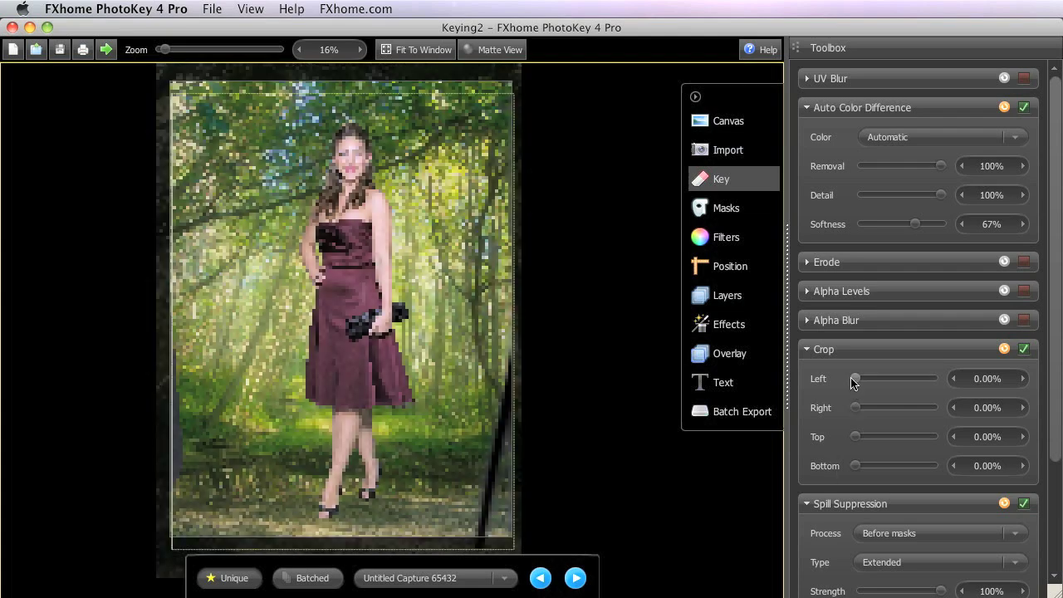
drag(854, 380, 871, 404)
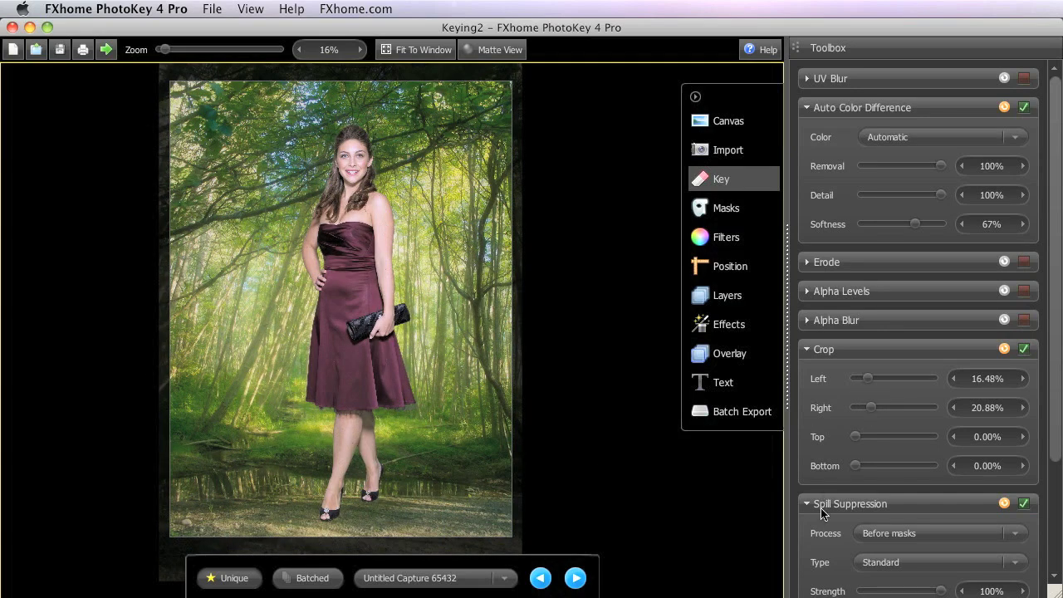
Step: Switch to the Lady blue top photo, compare it with Spill Suppression off and on, and look at the available suppression types
click(504, 578)
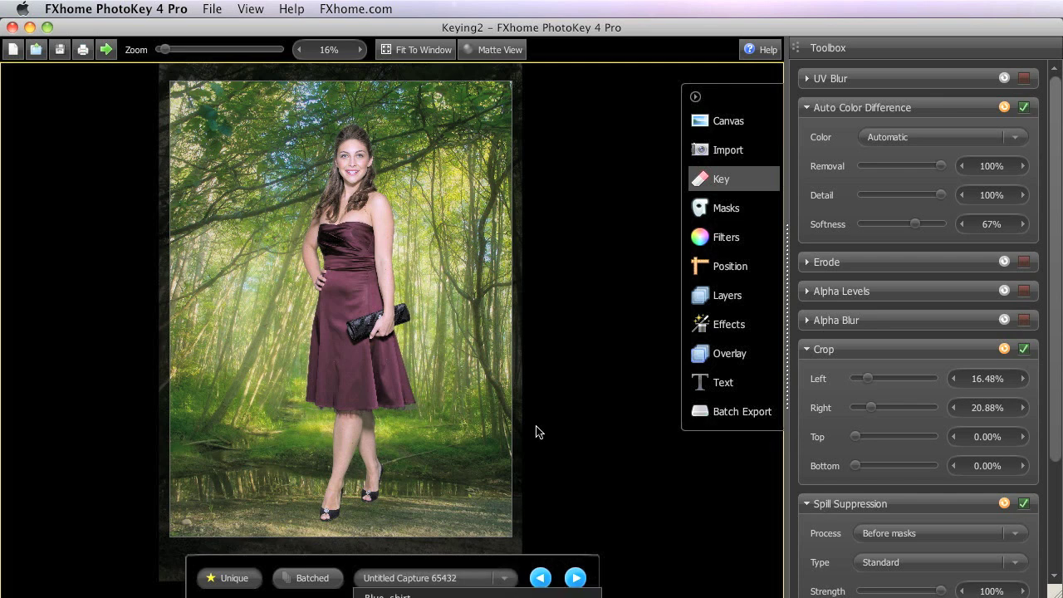
key(Down)
key(Return)
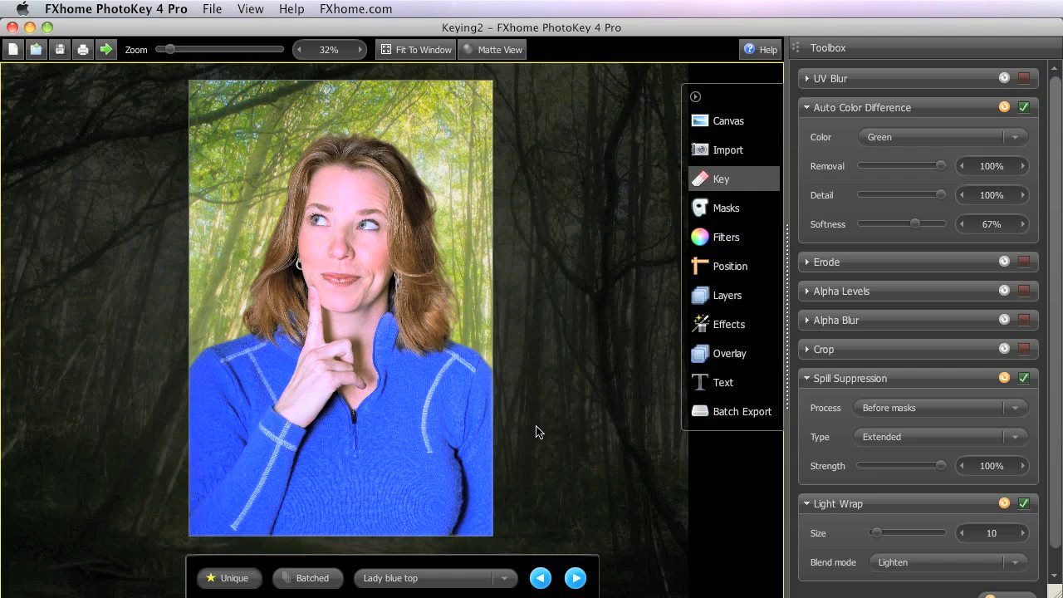
click(1024, 378)
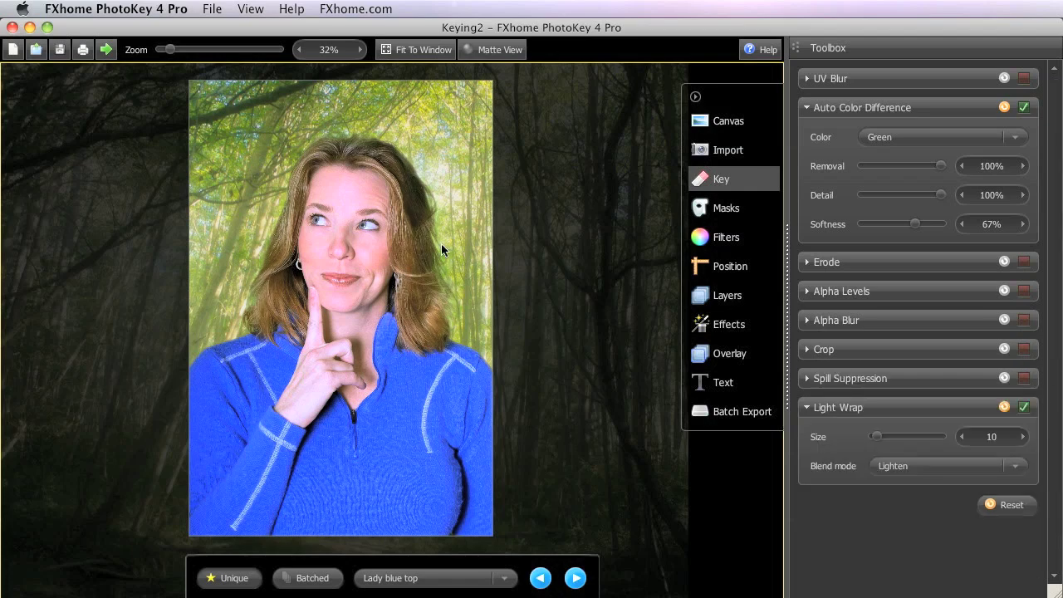
click(888, 377)
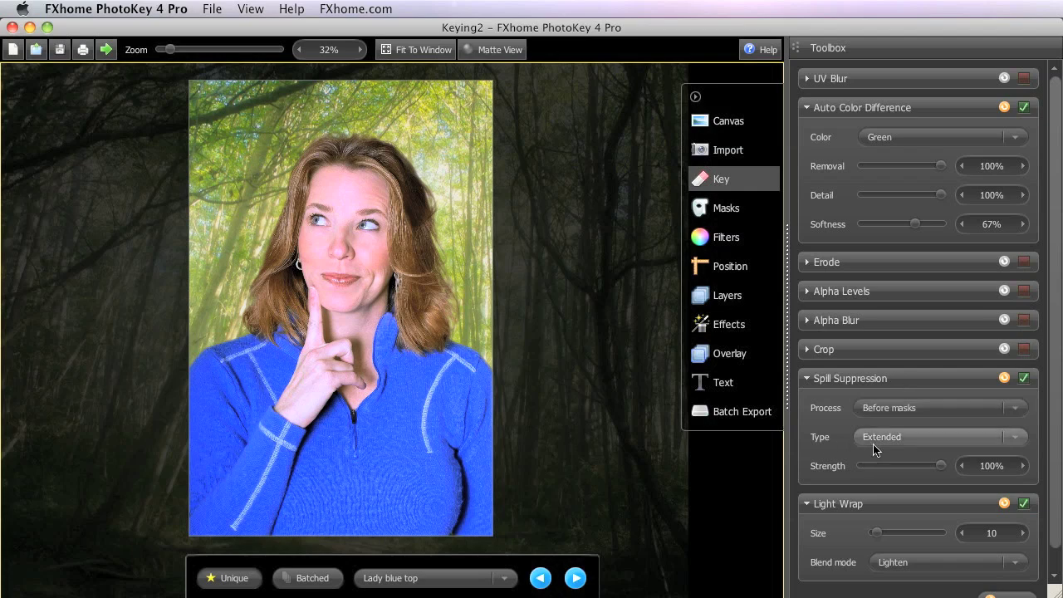
click(934, 446)
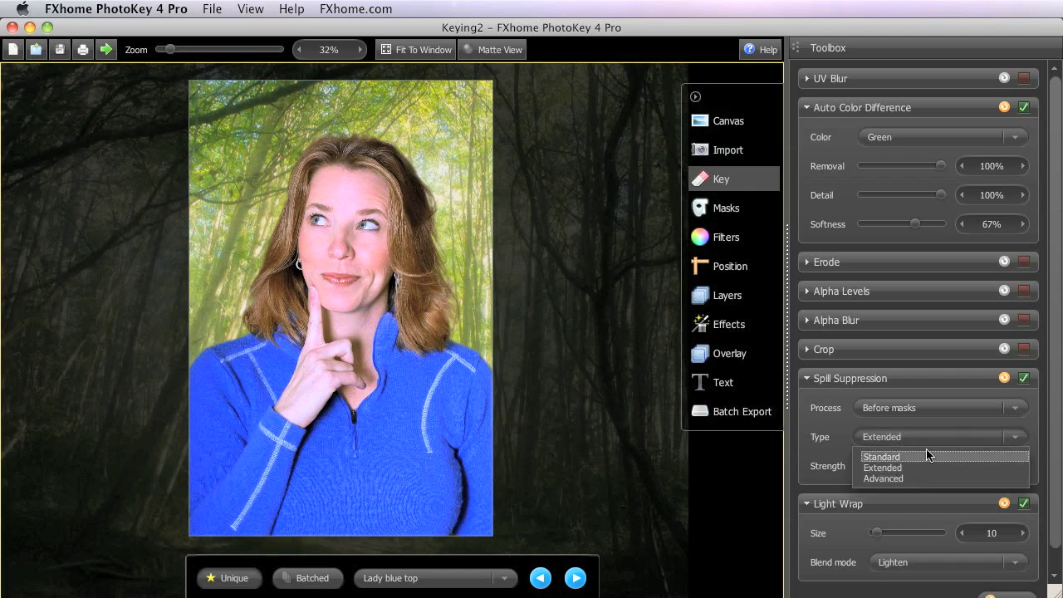
click(960, 441)
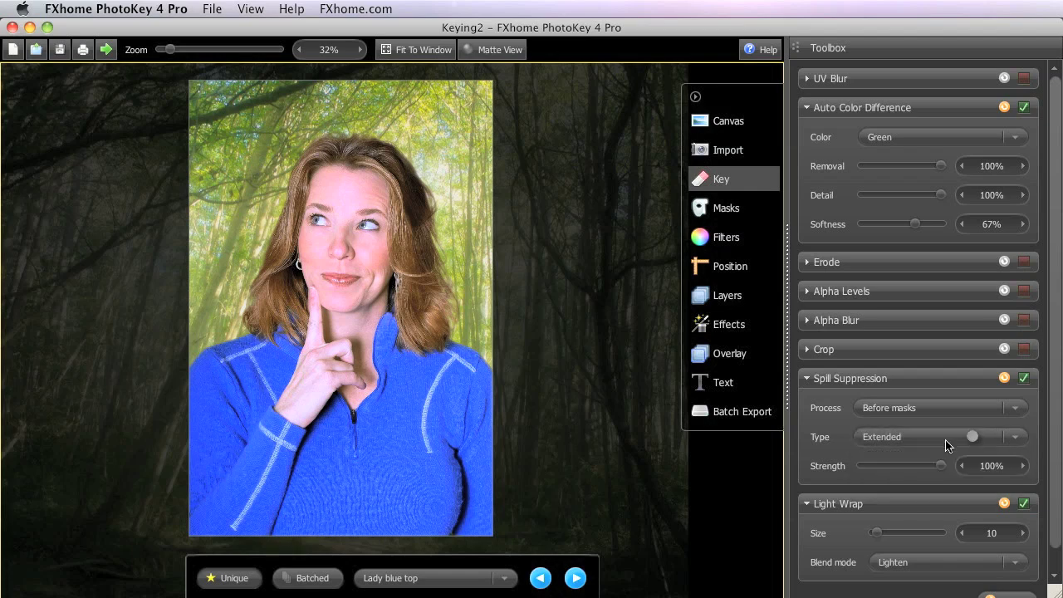
Step: Switch to the Yellow top photo and compare the top's color with Spill Suppression off and on
click(506, 579)
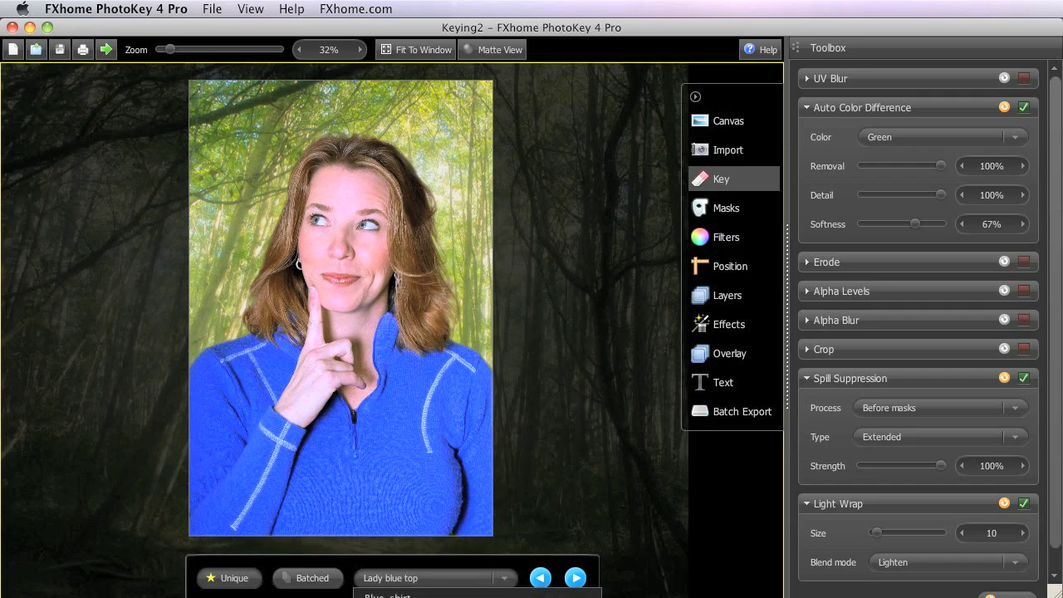
click(545, 432)
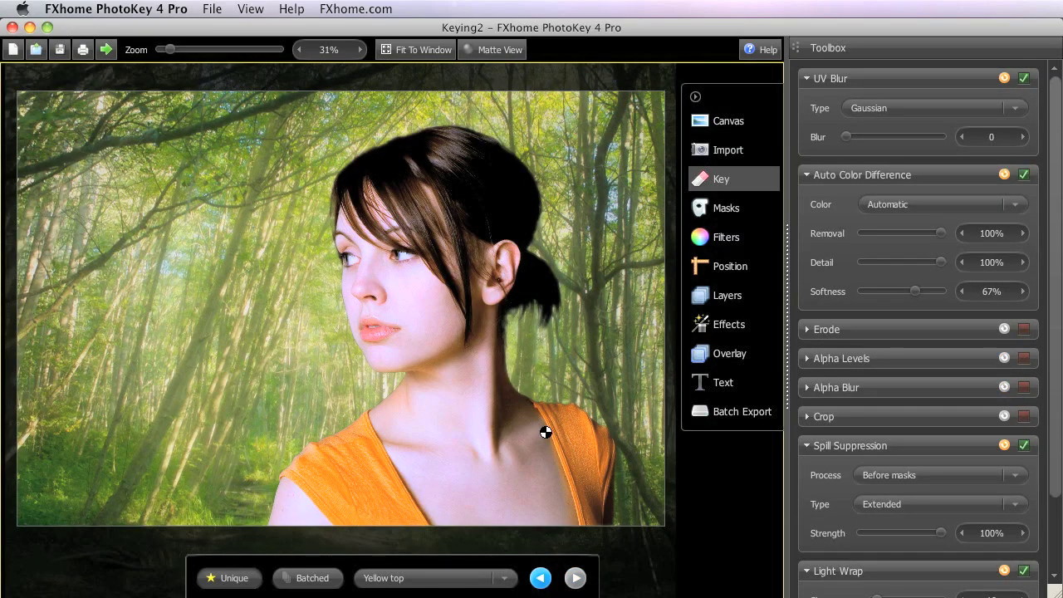
click(1022, 446)
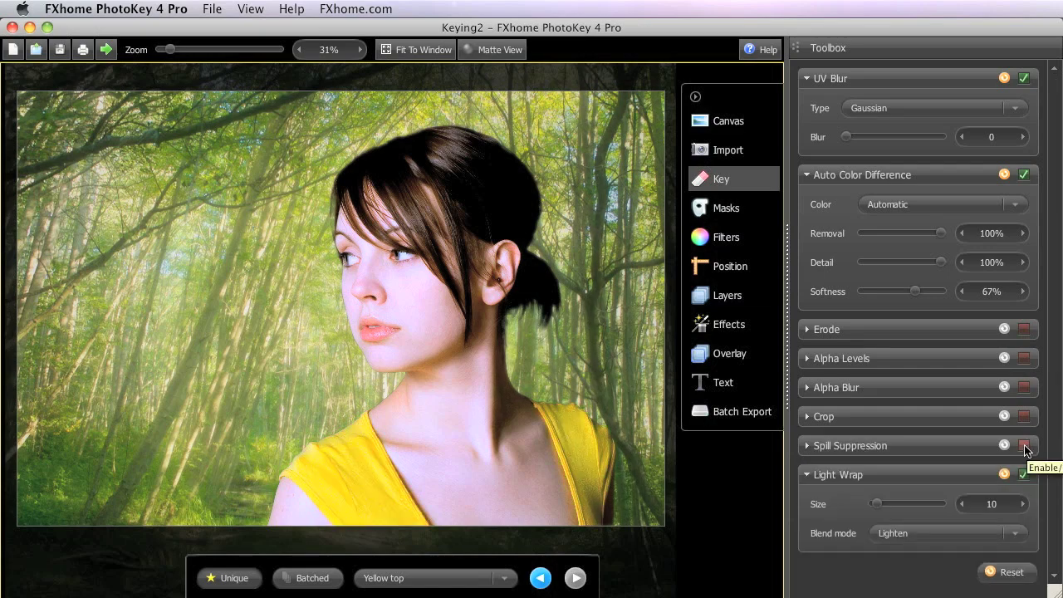
click(1024, 446)
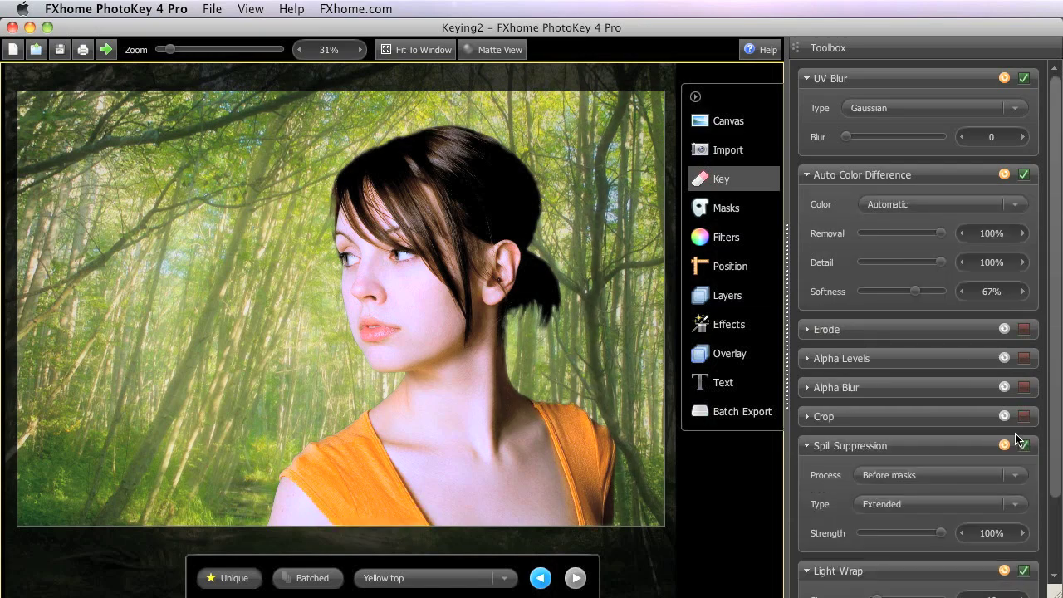
Step: Set the Spill Suppression type to Standard for the Yellow top photo, keeping the process at Before masks
click(914, 504)
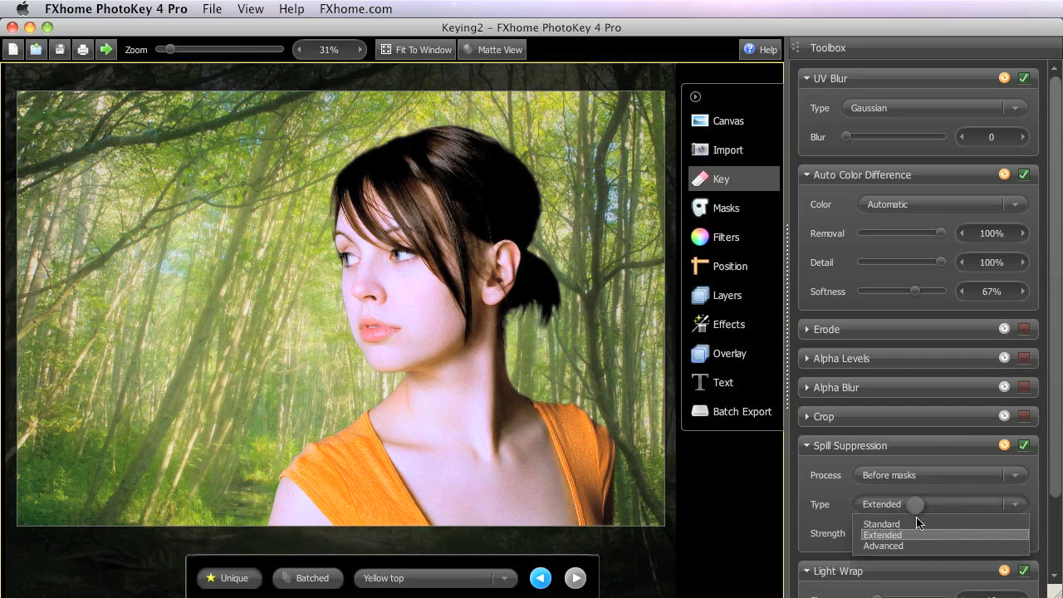
click(914, 524)
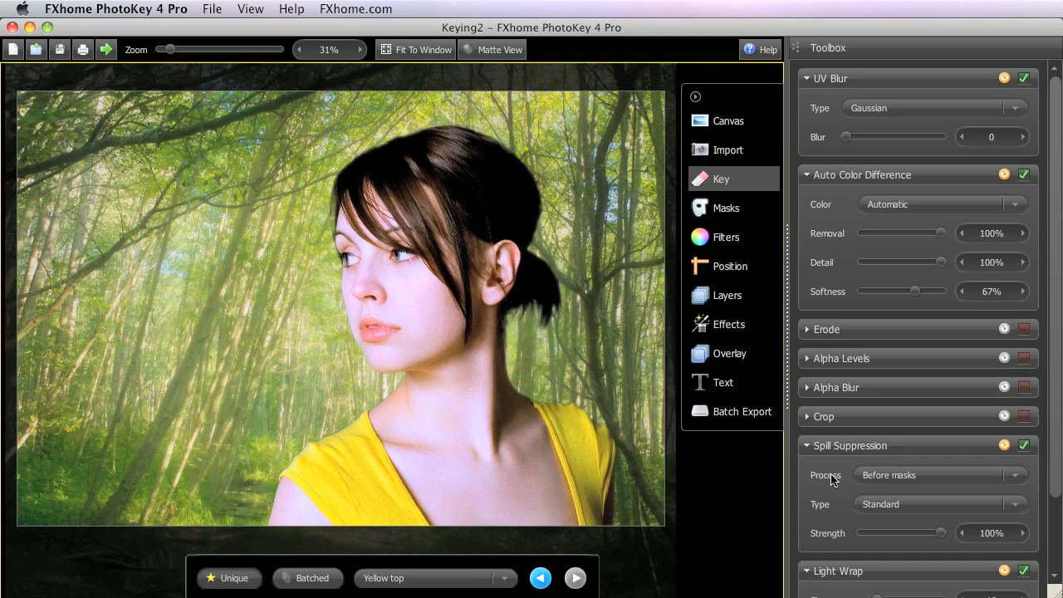
click(997, 475)
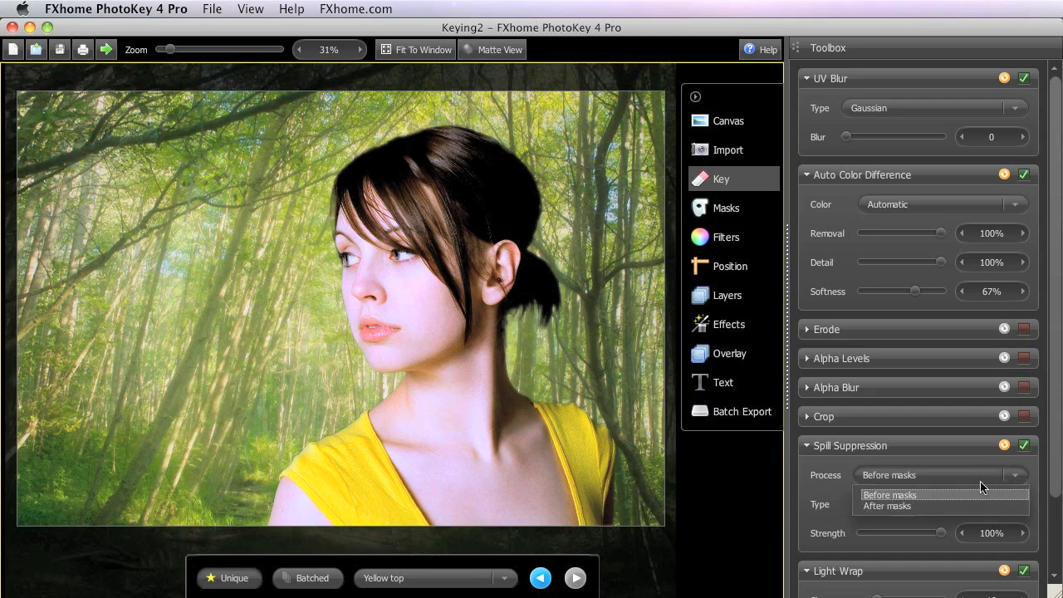
click(980, 482)
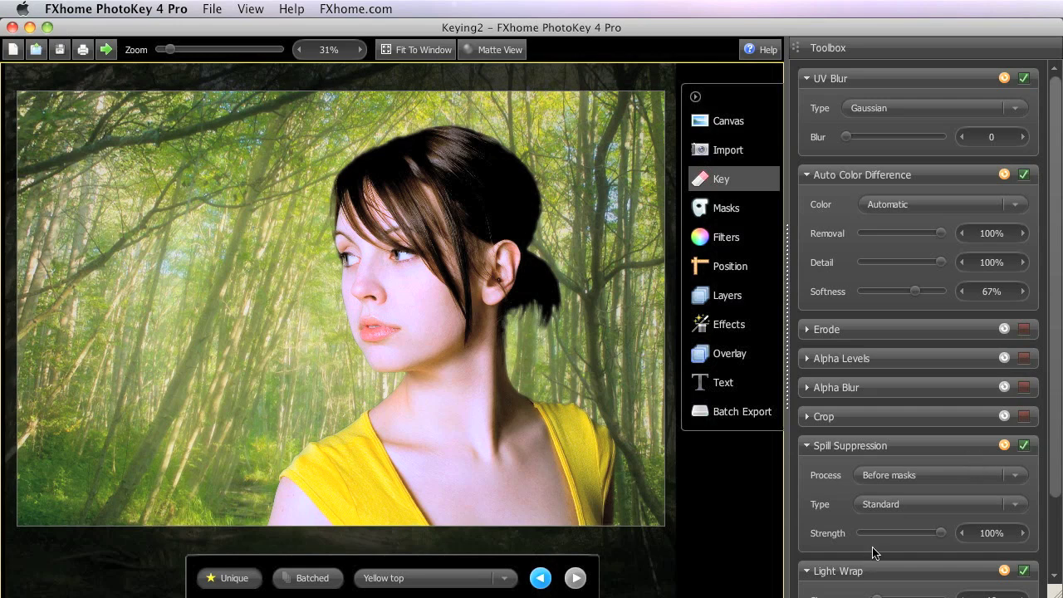
Step: Switch back to the Blue_shirt photo to work on its Light Wrap settings
scroll(873, 552, down, 3)
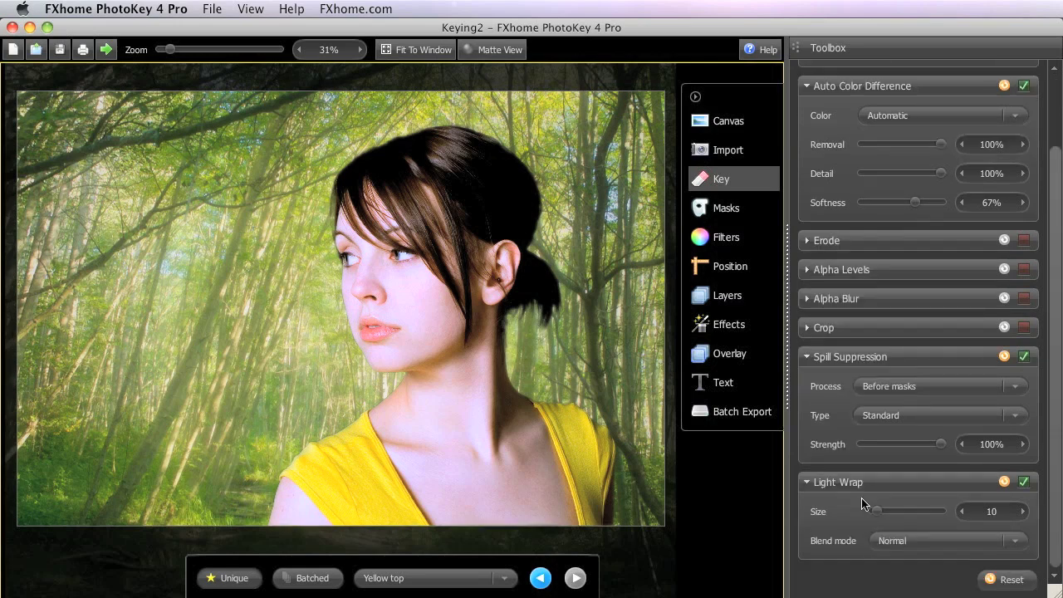
click(504, 578)
click(461, 596)
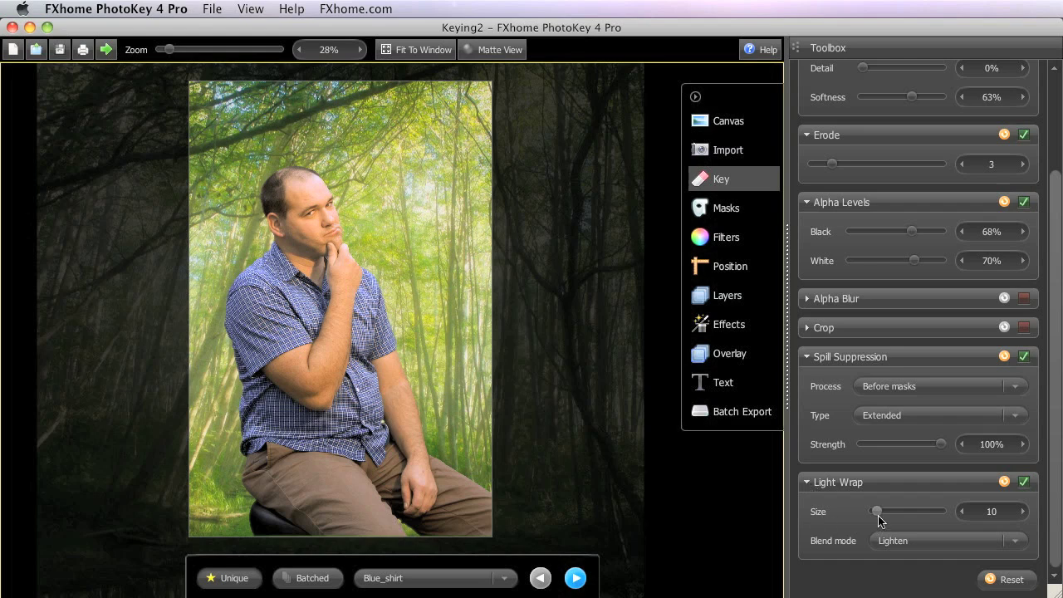
Step: Increase the Light Wrap size to 106 and compare the photo with Light Wrap off and on
drag(876, 510, 899, 515)
drag(902, 515, 909, 510)
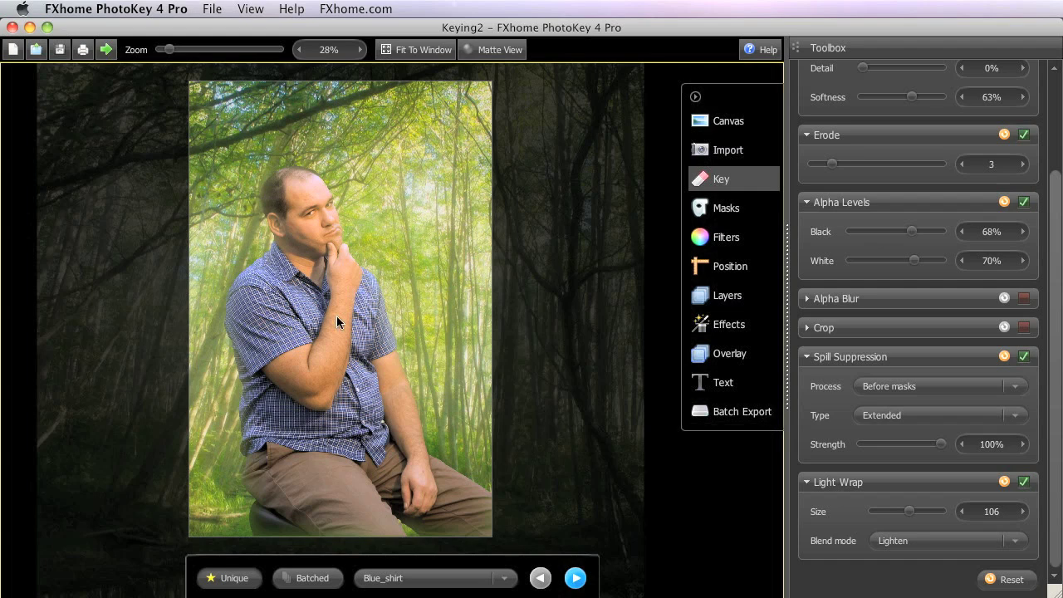
click(1021, 483)
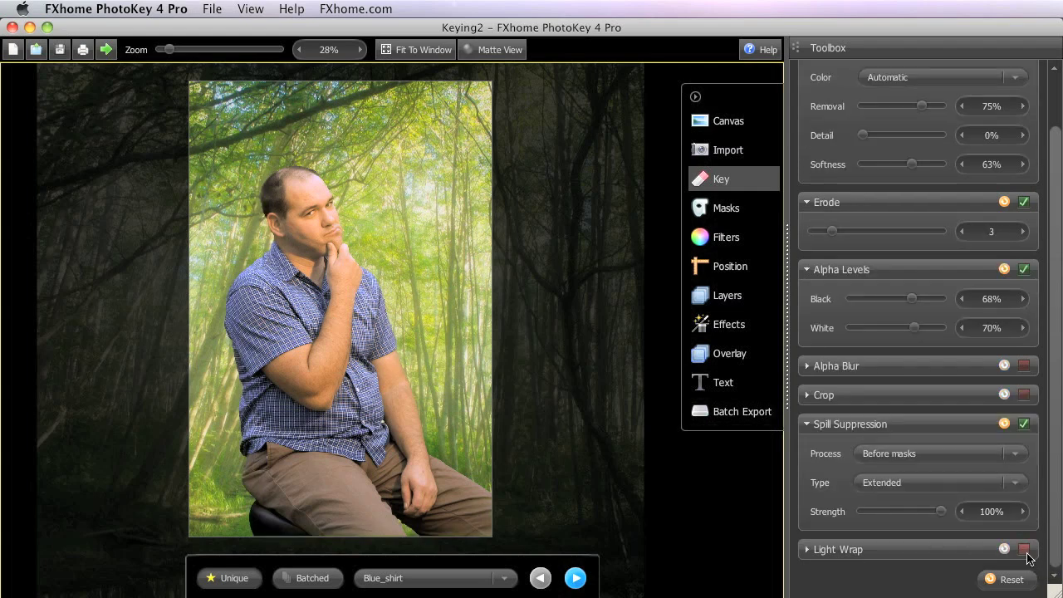
click(1025, 550)
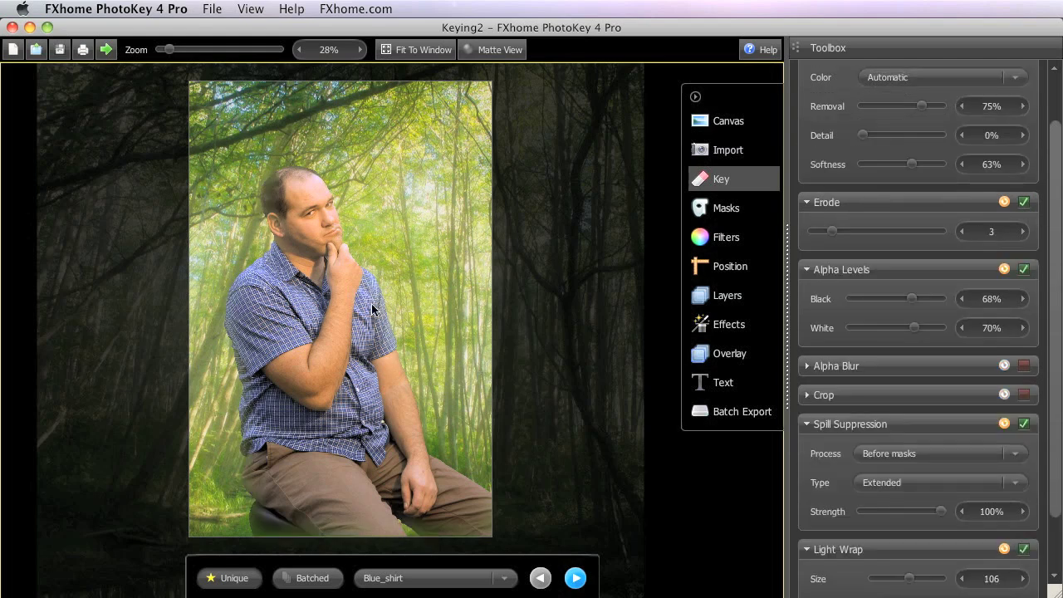
Step: Try the Add blend mode for Light Wrap and settle on Lighten
scroll(926, 573, down, 2)
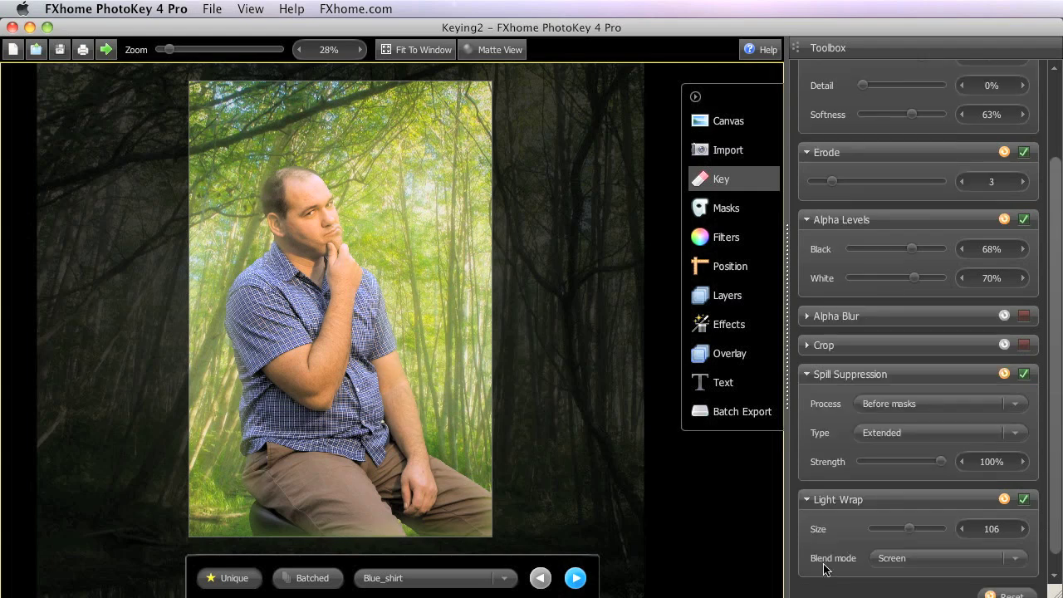
click(920, 565)
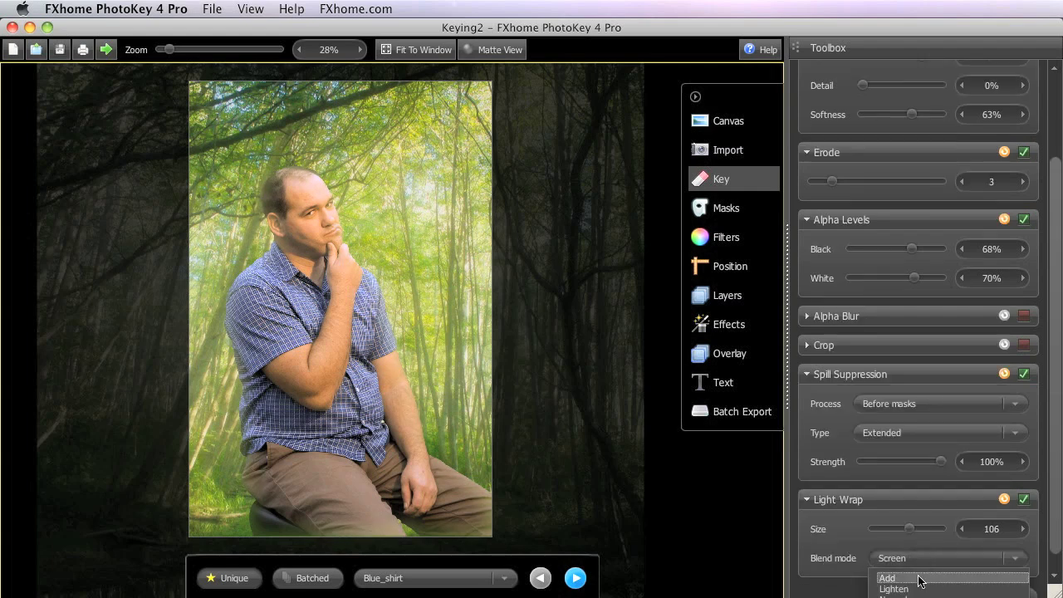
click(887, 578)
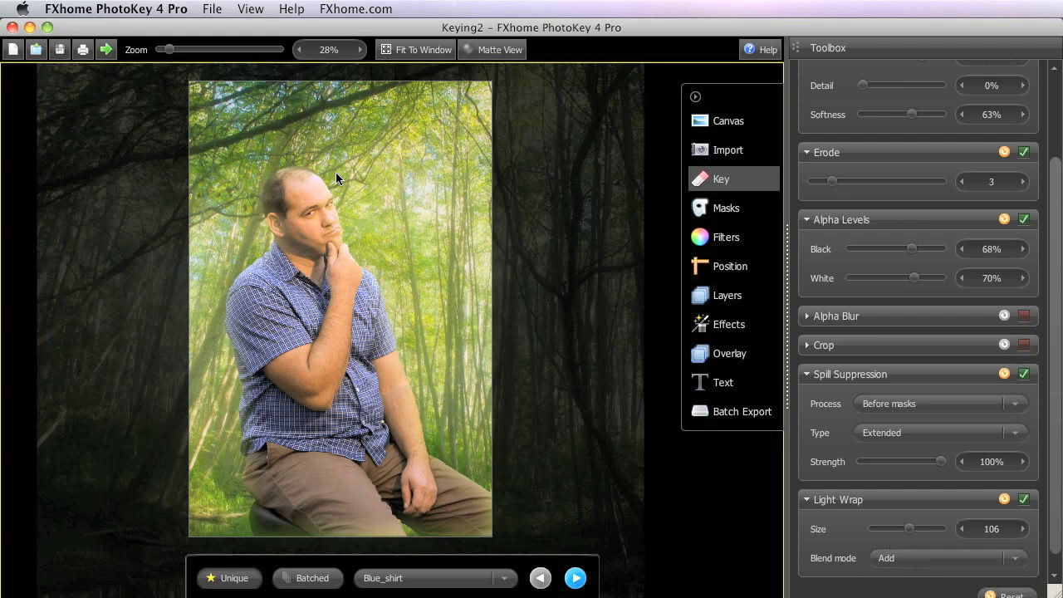
click(922, 566)
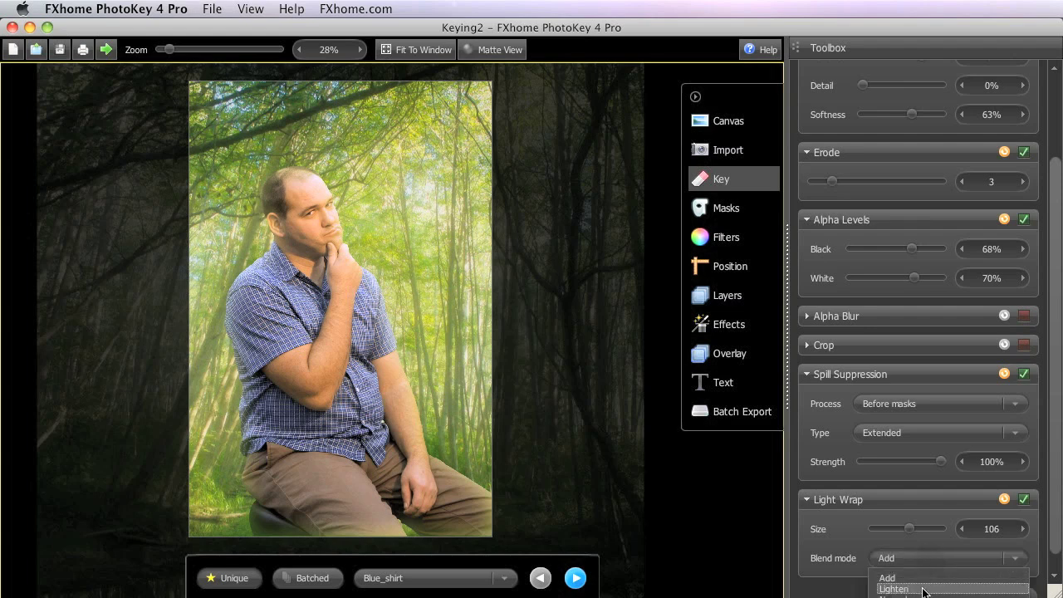
click(921, 581)
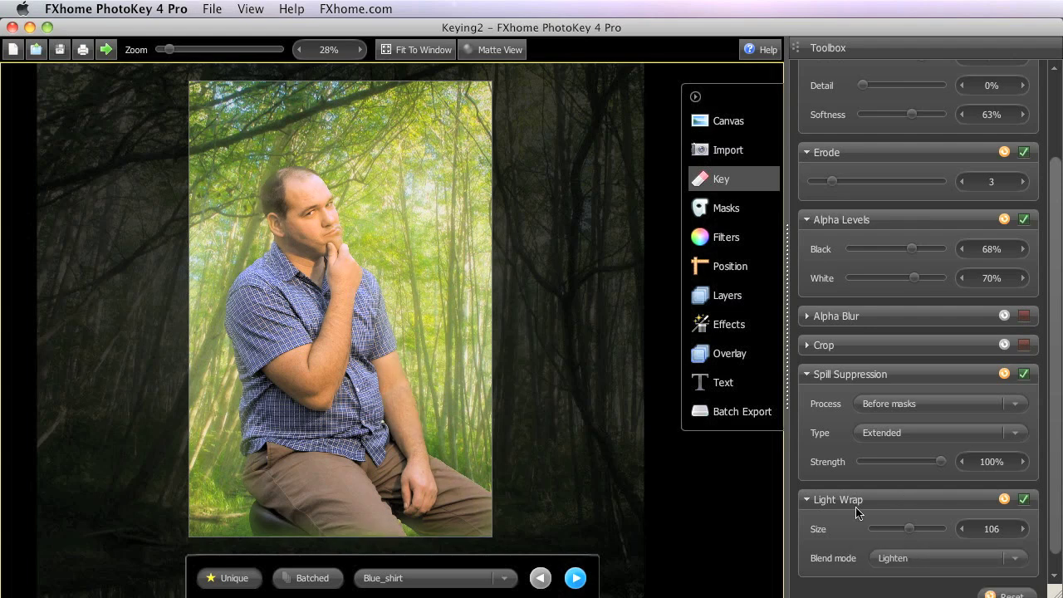